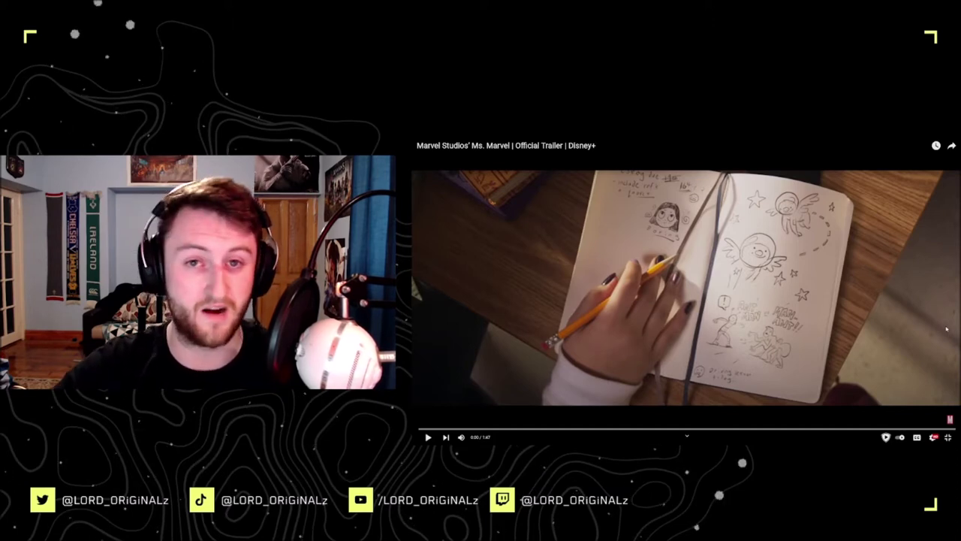
Step: Start the Ms. Marvel trailer, briefly pause it with space, then let it finish
click(858, 290)
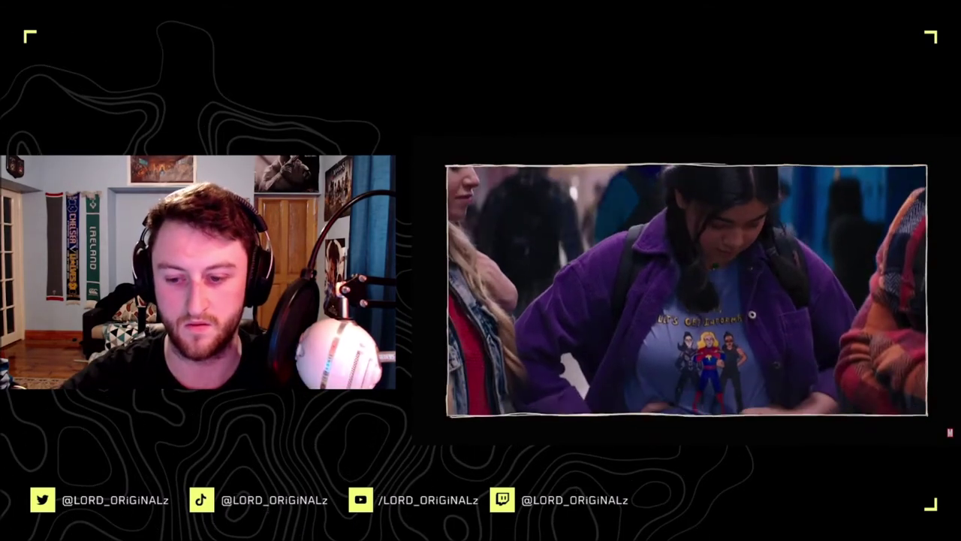
key(space)
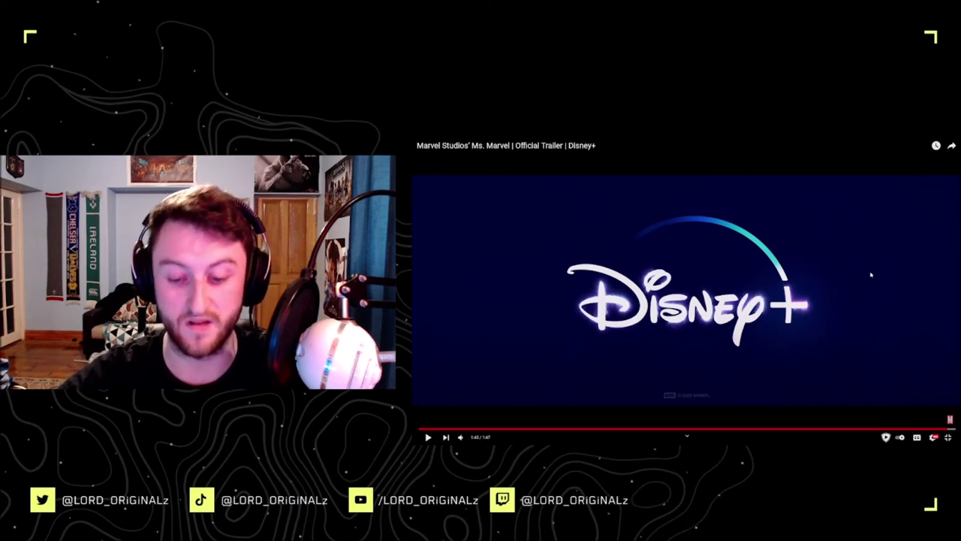
Step: Replay the cosmic costume scene near 0:47, pause, then jump to the June 8 title card
click(651, 430)
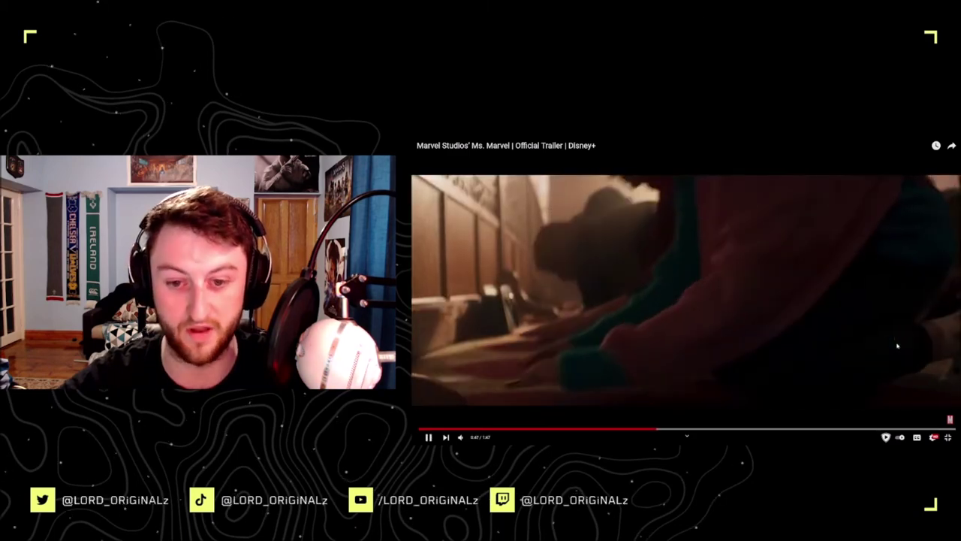
click(898, 346)
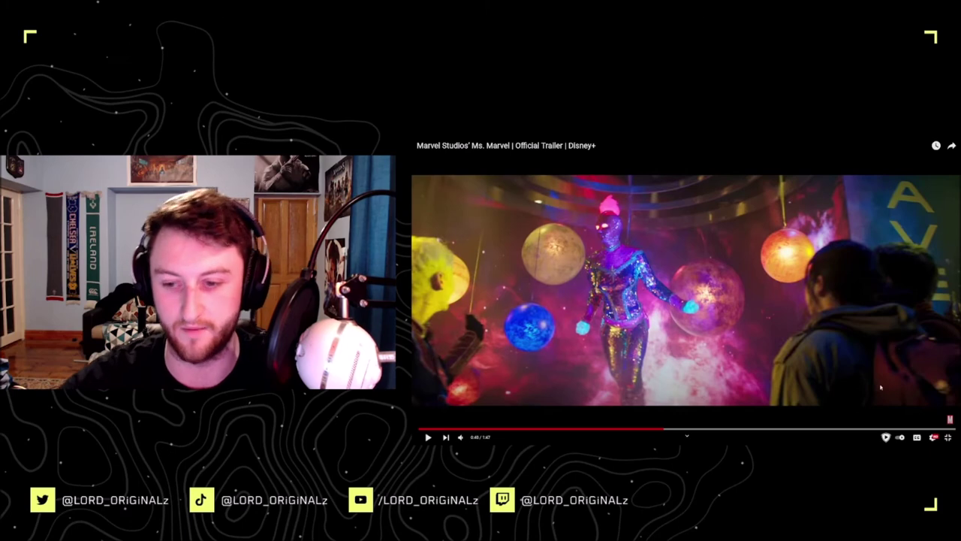
mouse_move(924, 429)
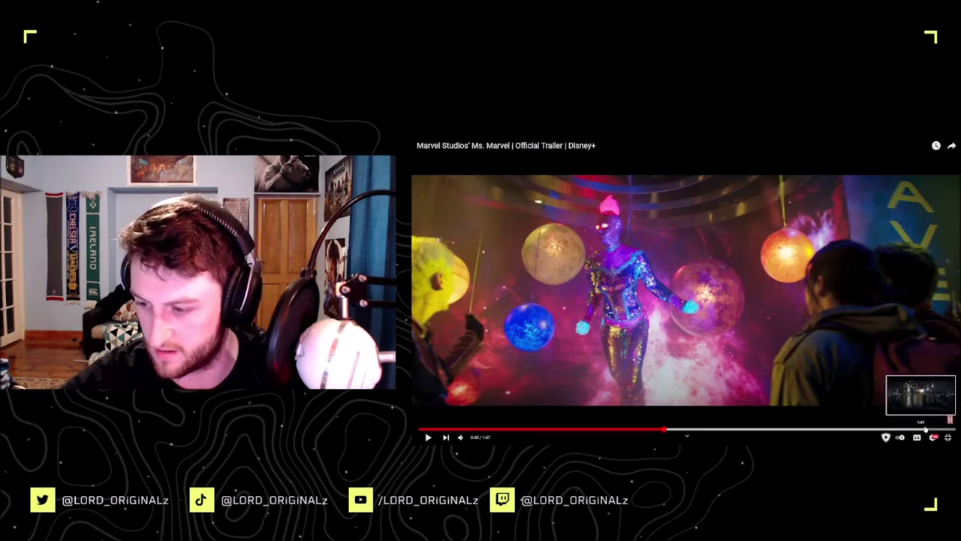
click(924, 430)
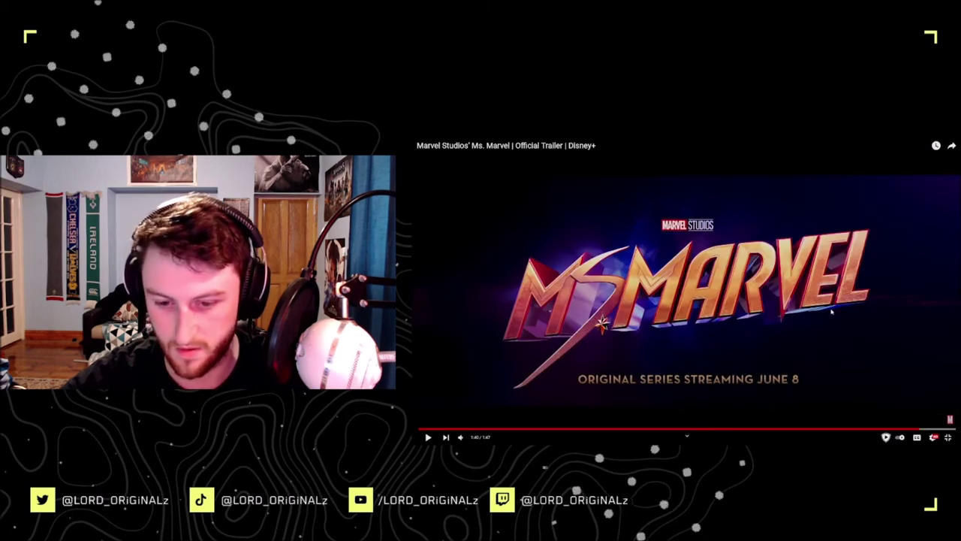